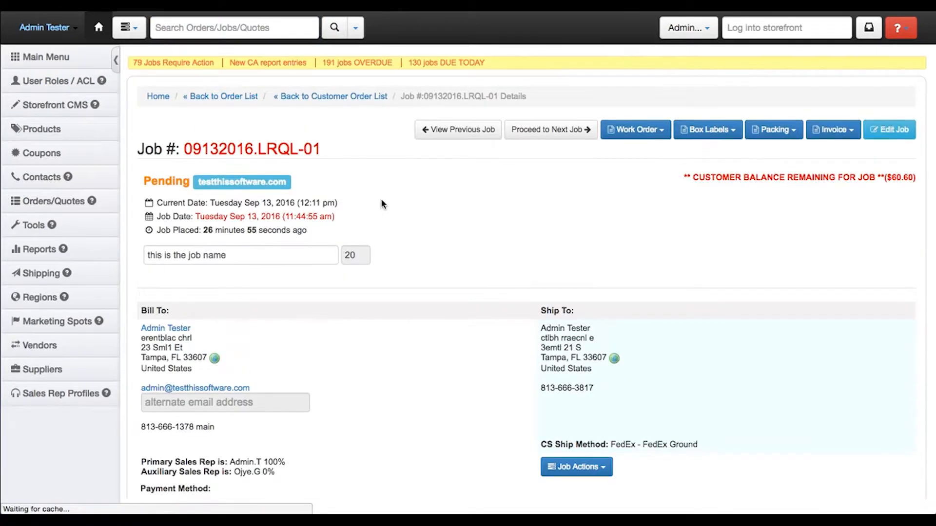
Open the pending business card job for editing and set its quantity to 500
scroll(381, 201, "down", 5)
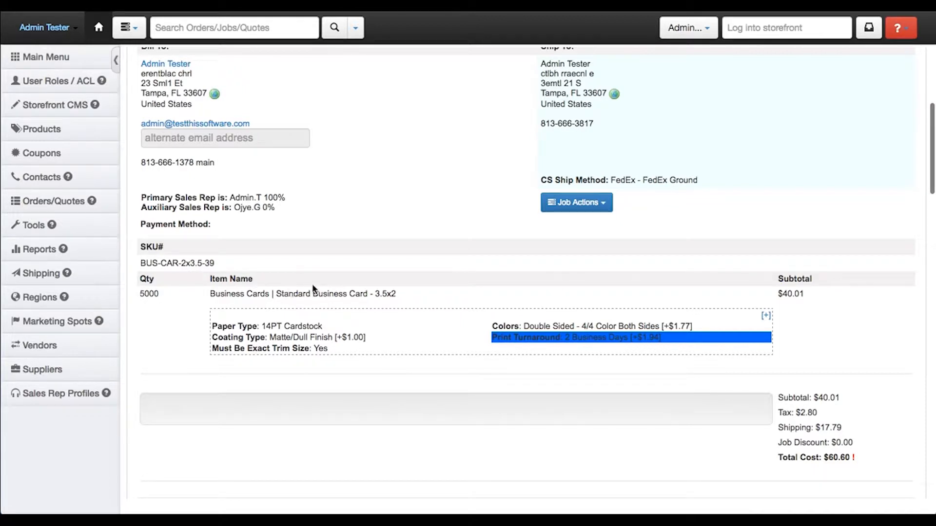
scroll(312, 288, "up", 5)
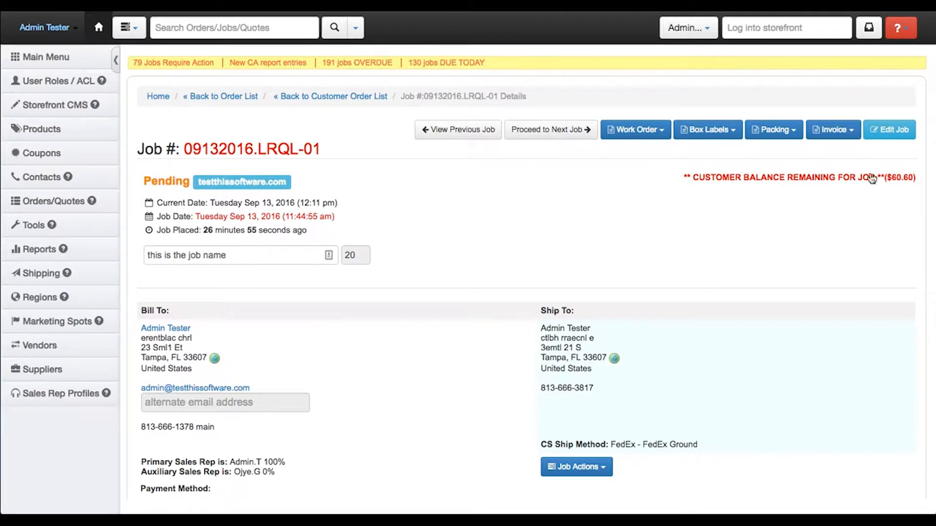
left_click(882, 137)
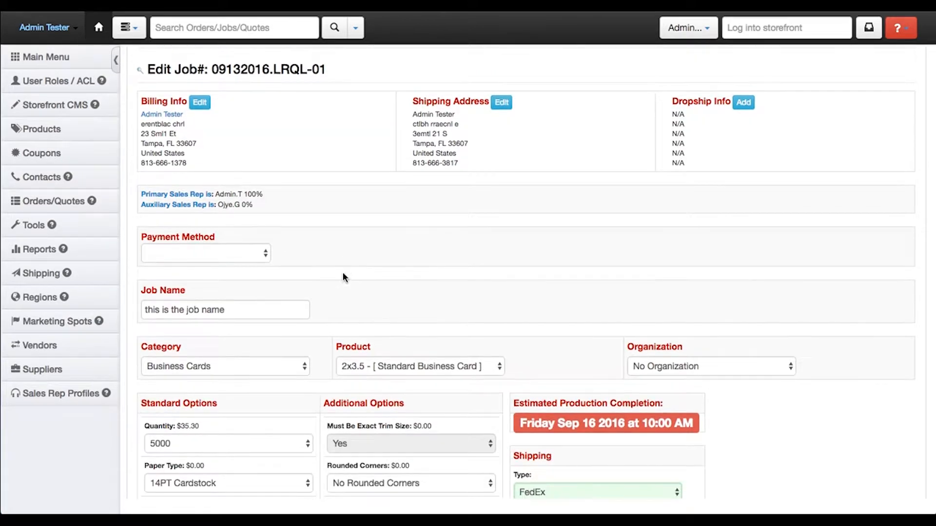
scroll(355, 251, "down", 3)
scroll(355, 249, "down", 2)
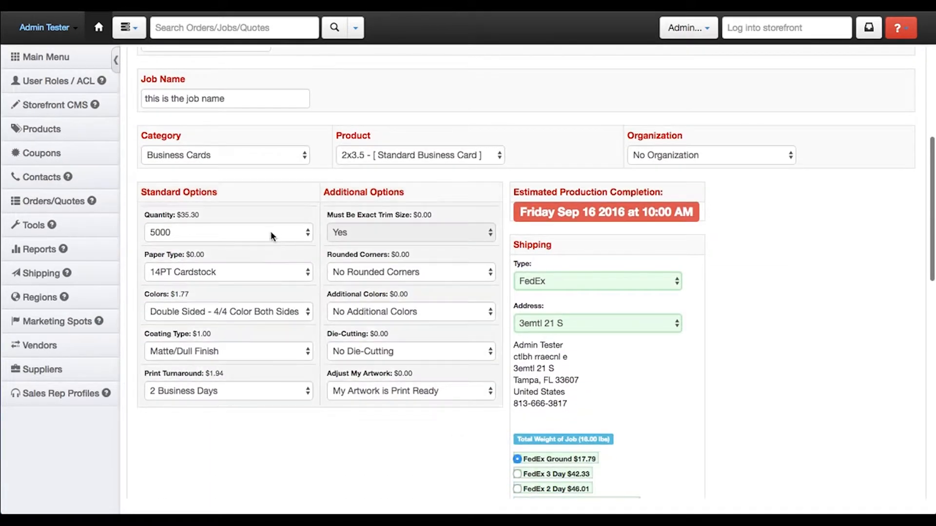
left_click(276, 232)
left_click(251, 195)
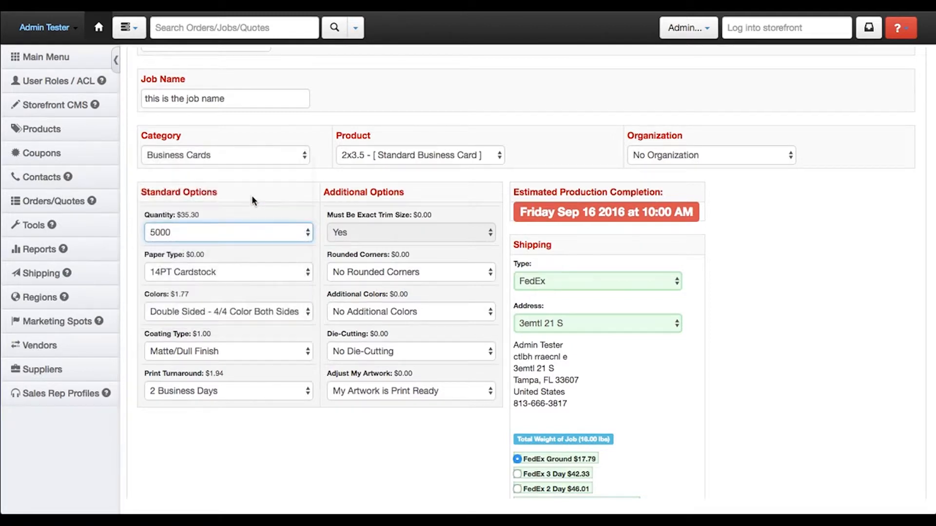
left_click_drag(209, 219, 176, 218)
Choose FedEx 3 Day as the job's shipping method
scroll(542, 314, "down", 3)
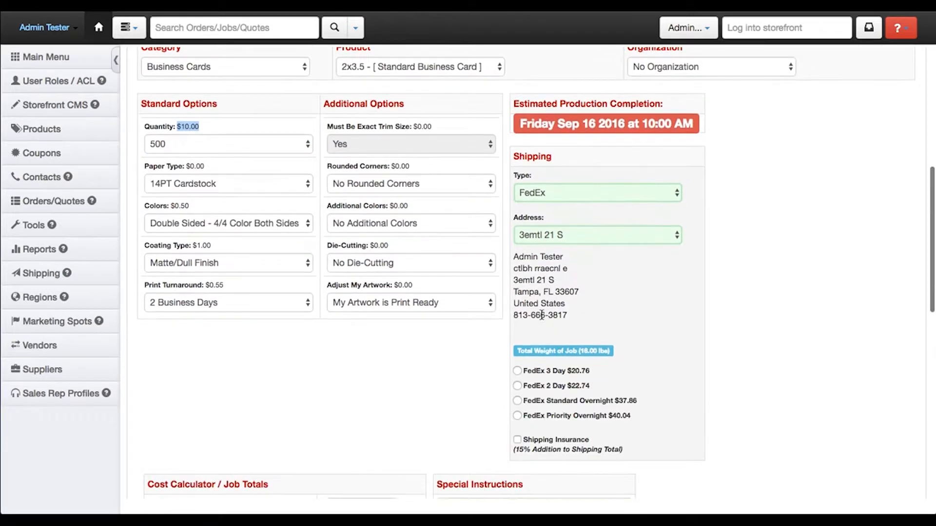
scroll(517, 266, "down", 3)
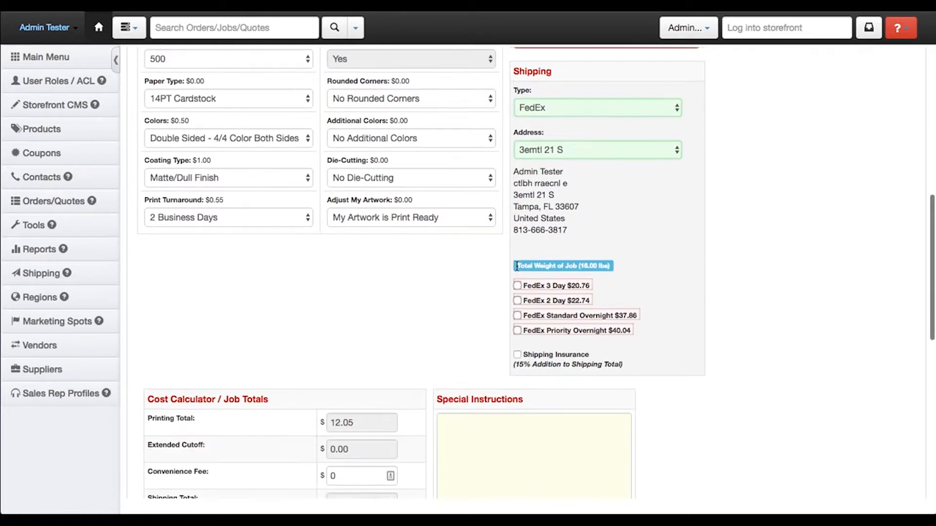
scroll(378, 216, "up", 2)
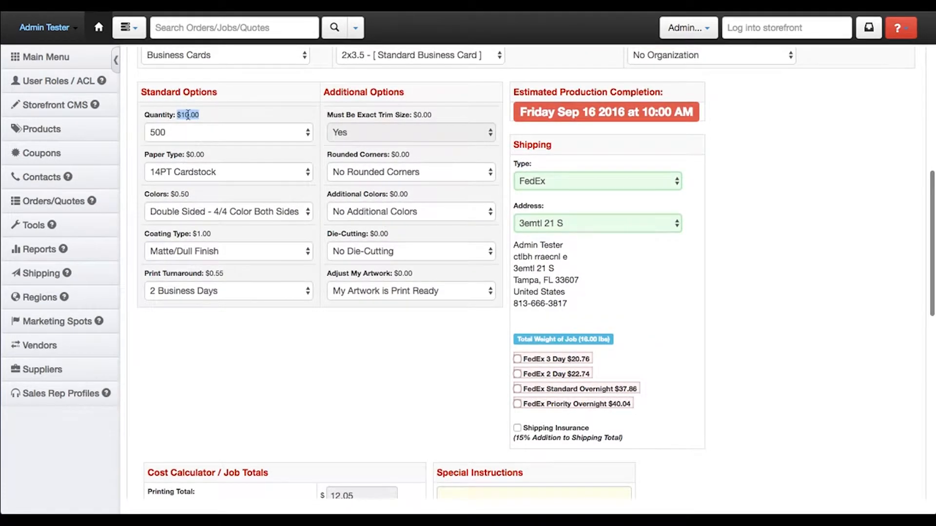
mouse_move(526, 347)
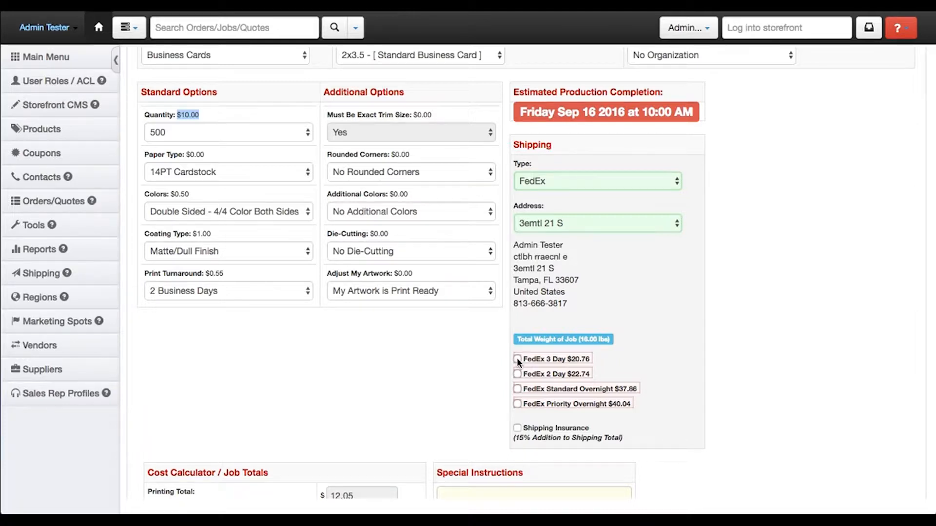
left_click(517, 360)
Check the recalculated job totals, save the edited job and return to its job detail page
scroll(441, 360, "down", 3)
scroll(441, 360, "down", 5)
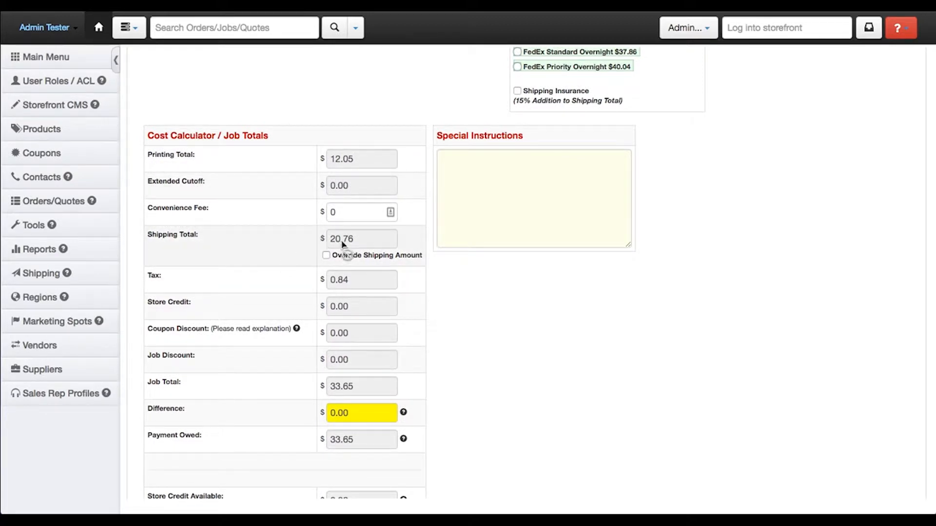
scroll(257, 246, "down", 2)
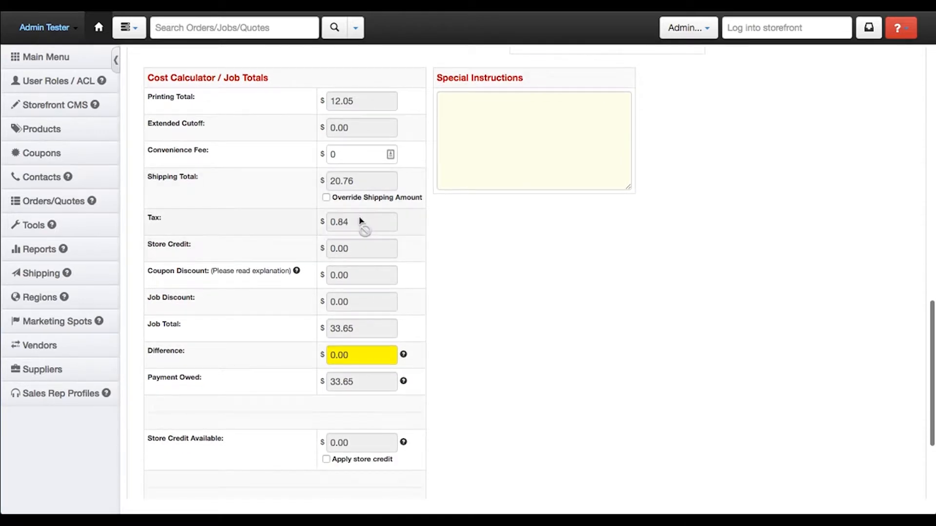
scroll(240, 271, "down", 3)
scroll(241, 275, "down", 2)
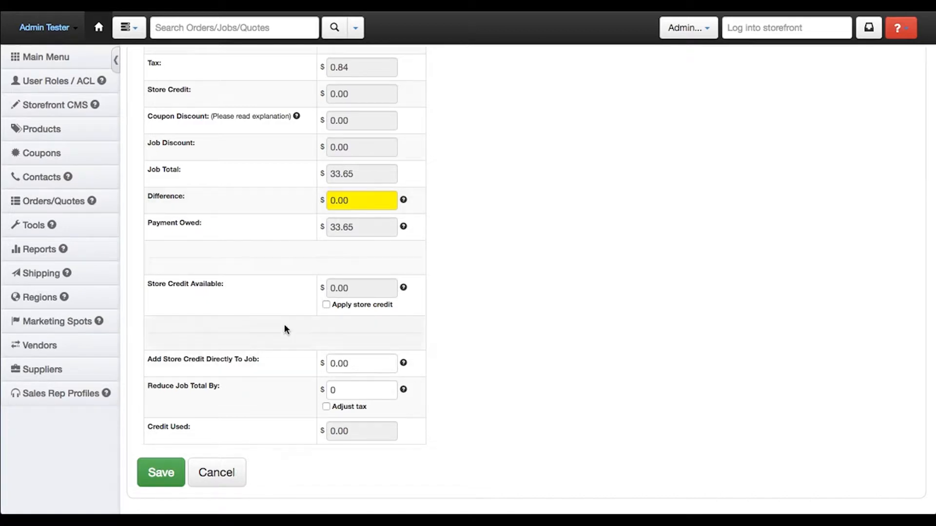
scroll(293, 307, "down", 1)
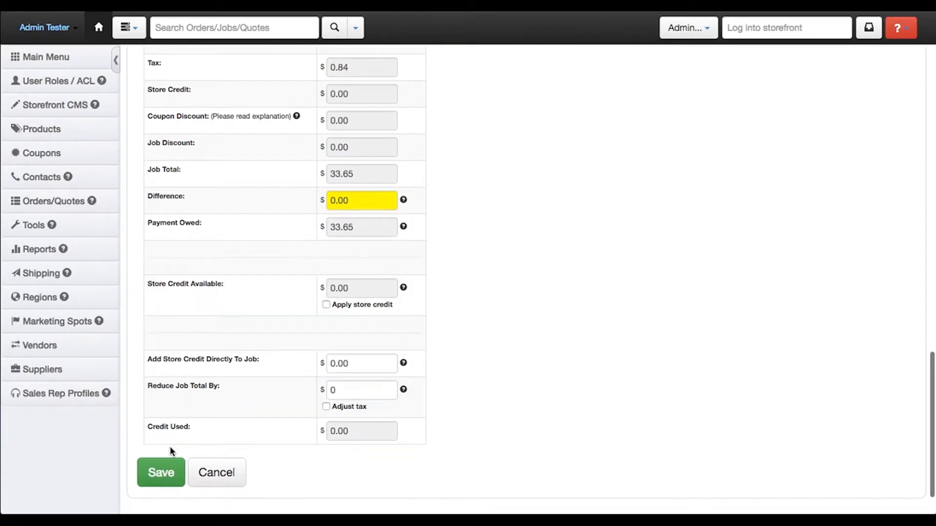
left_click(166, 470)
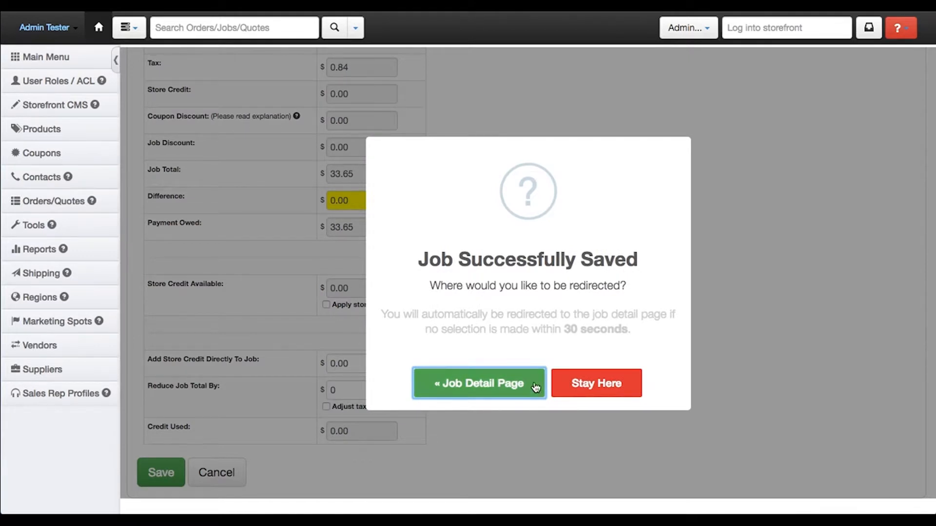
left_click(510, 389)
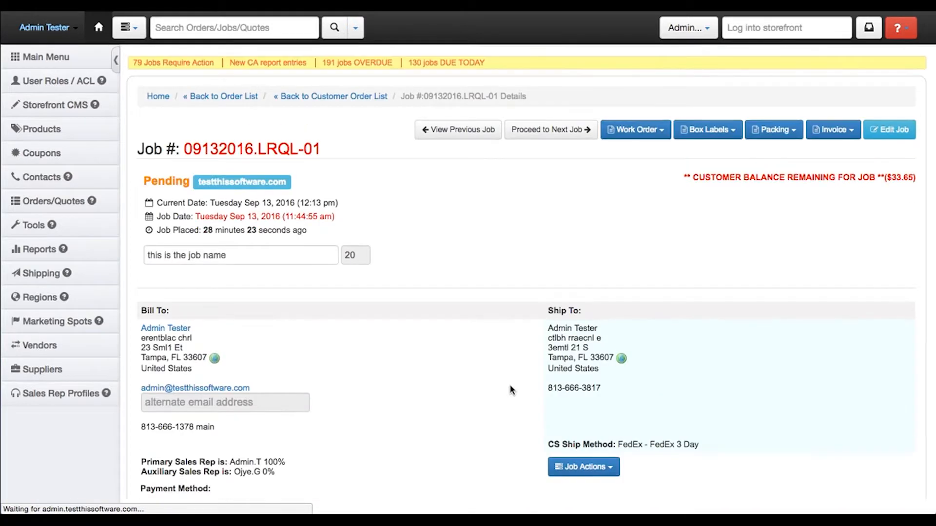
Review the job's quantity, subtotal, shipping method, total cost and remaining customer balance on the detail page
scroll(482, 246, "down", 5)
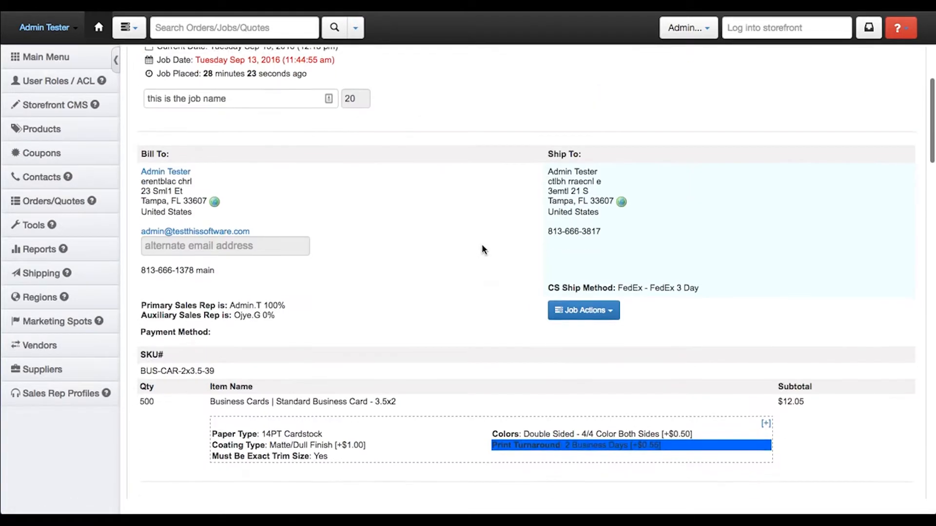
left_click_drag(155, 344, 141, 345)
left_click_drag(805, 343, 774, 343)
left_click(815, 334)
scroll(832, 332, "up", 6)
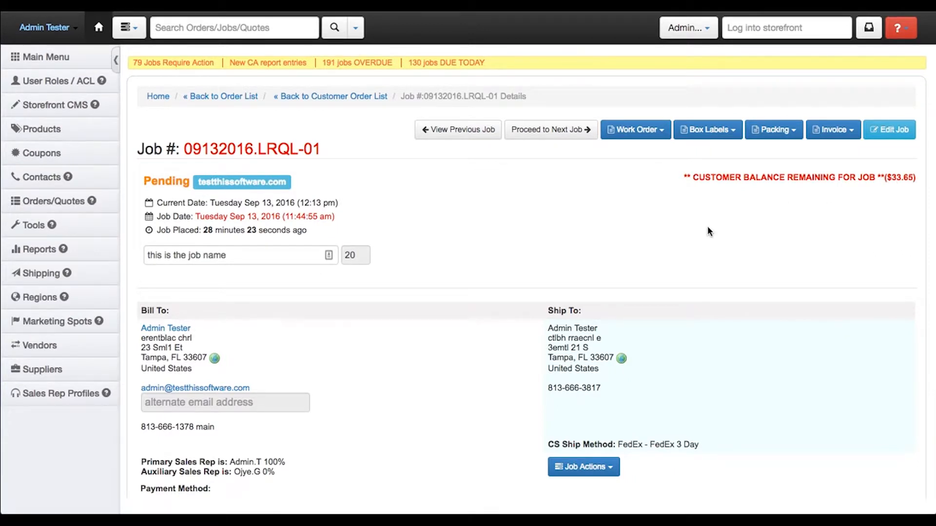
scroll(399, 276, "down", 5)
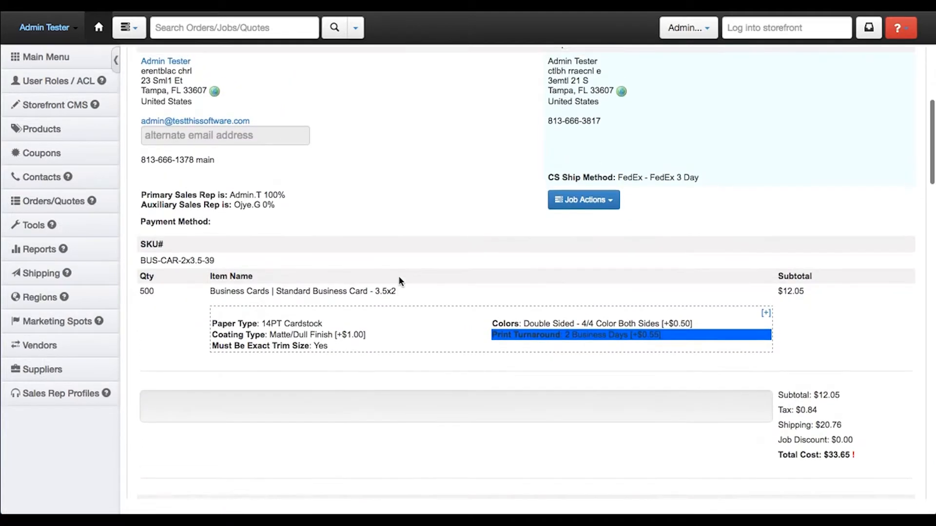
scroll(399, 278, "up", 1)
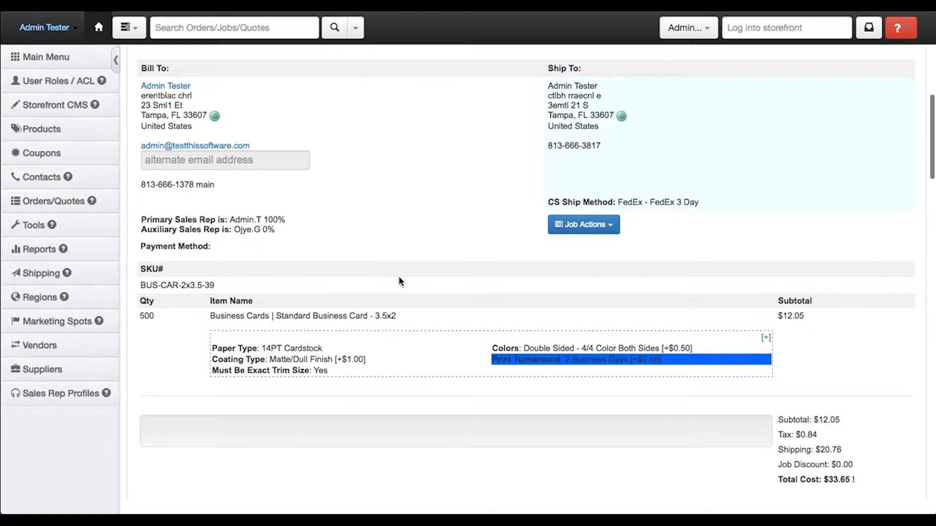
scroll(778, 365, "up", 5)
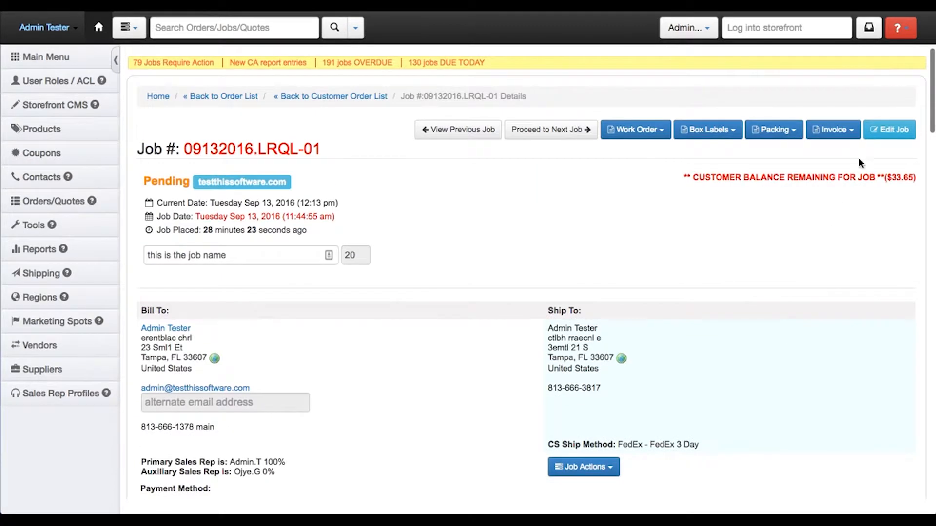
Open the job for editing again and check its product options and shipping choices
left_click(872, 135)
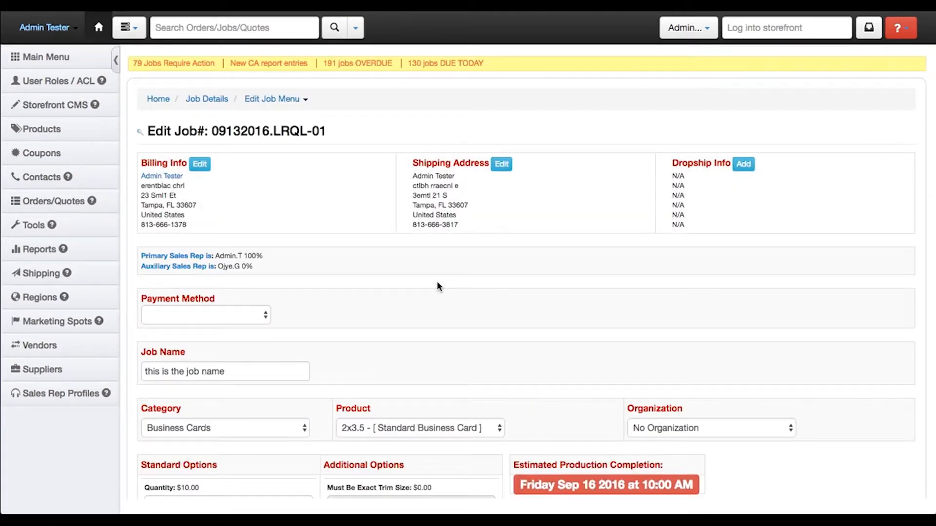
scroll(436, 287, "down", 5)
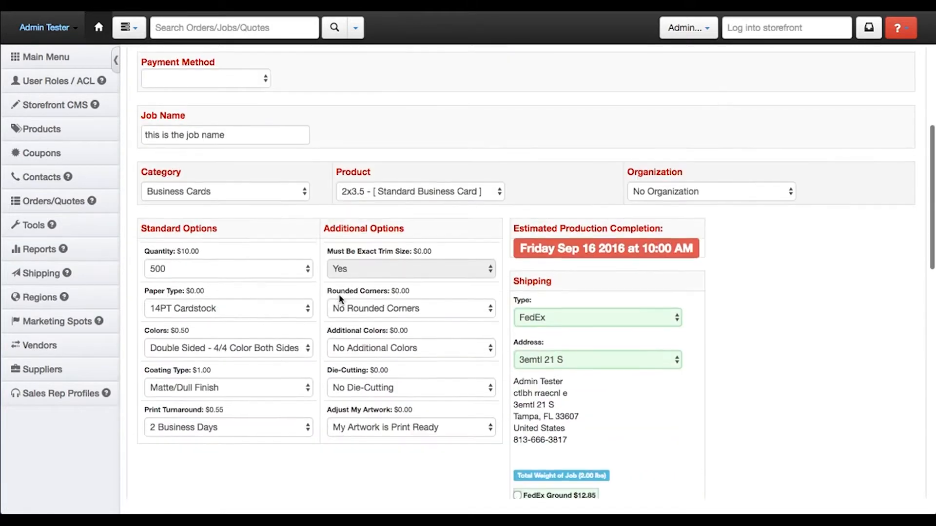
scroll(322, 327, "down", 1)
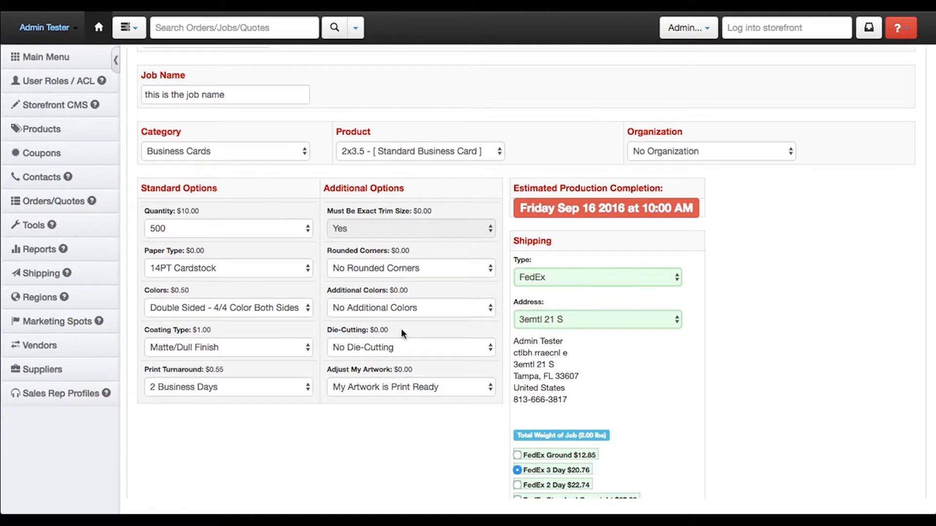
scroll(402, 328, "up", 7)
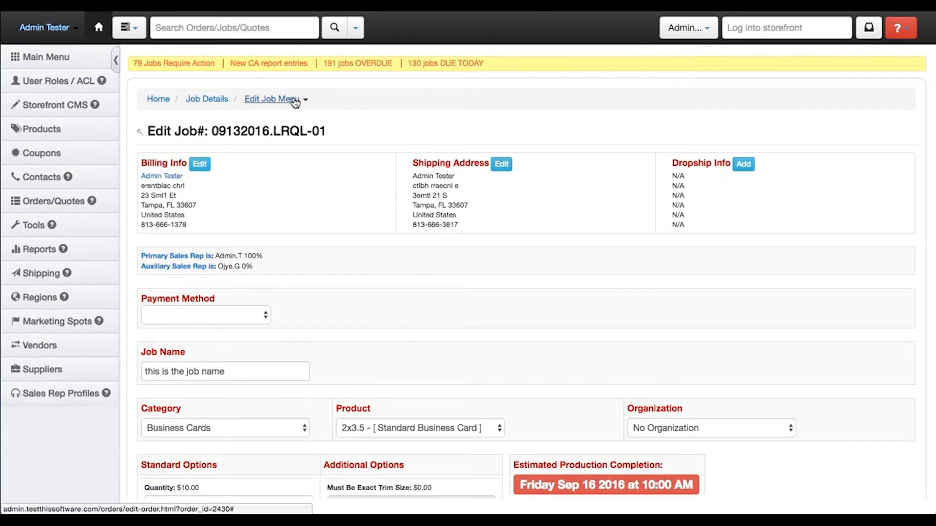
Copy the job's current configuration to create a new custom product and confirm the copy
left_click(295, 102)
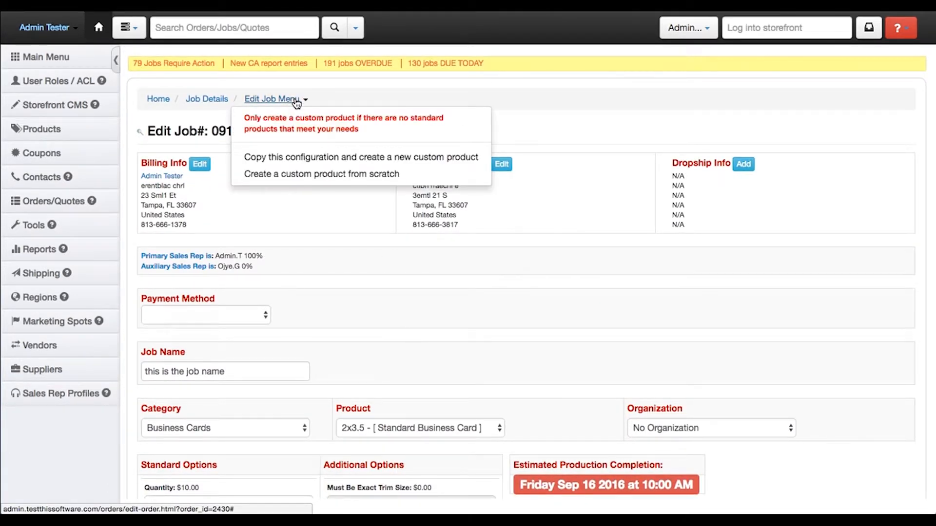
left_click(319, 159)
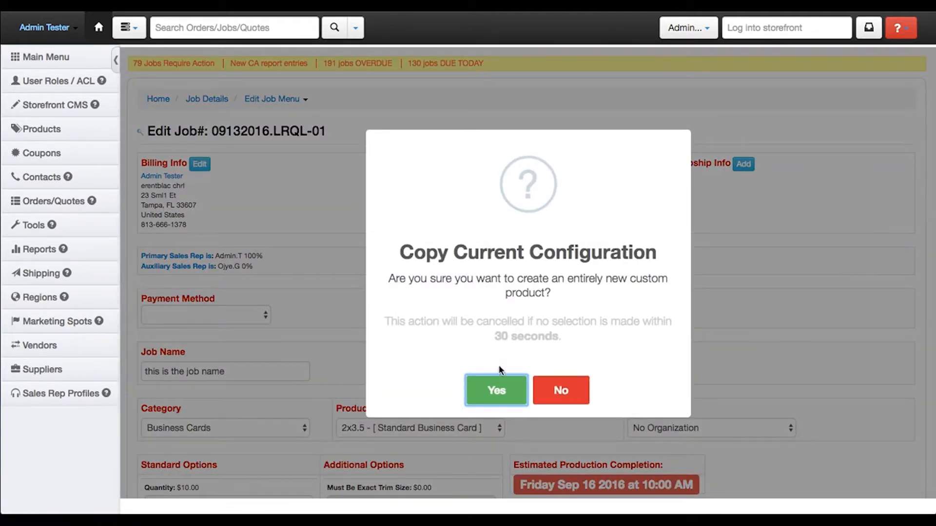
left_click(501, 387)
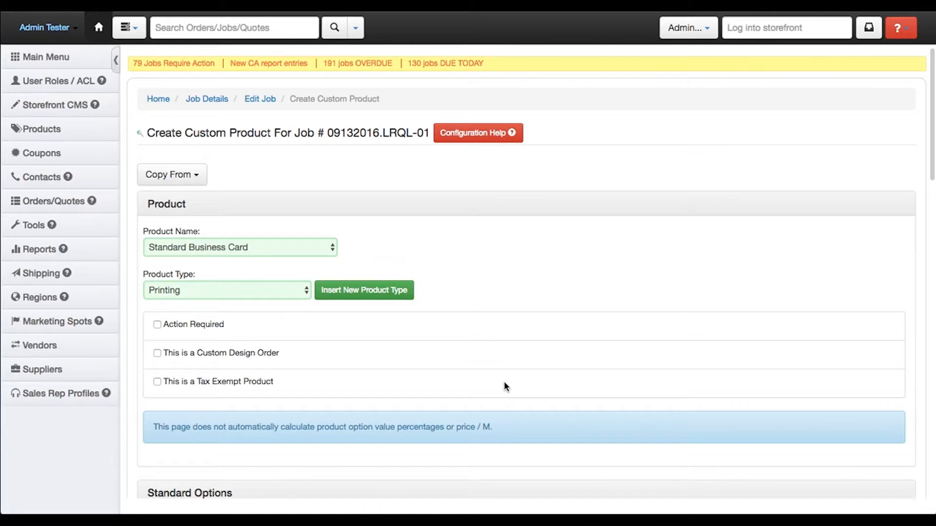
Examine the custom product's standard and additional options with their values, costs, prices and production times
scroll(507, 264, "down", 8)
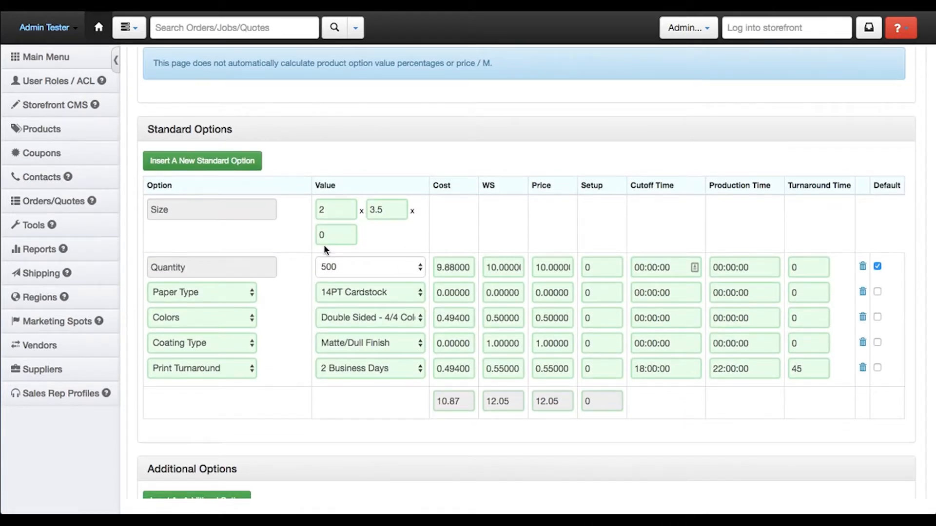
scroll(324, 246, "down", 2)
scroll(425, 174, "down", 3)
scroll(425, 173, "down", 5)
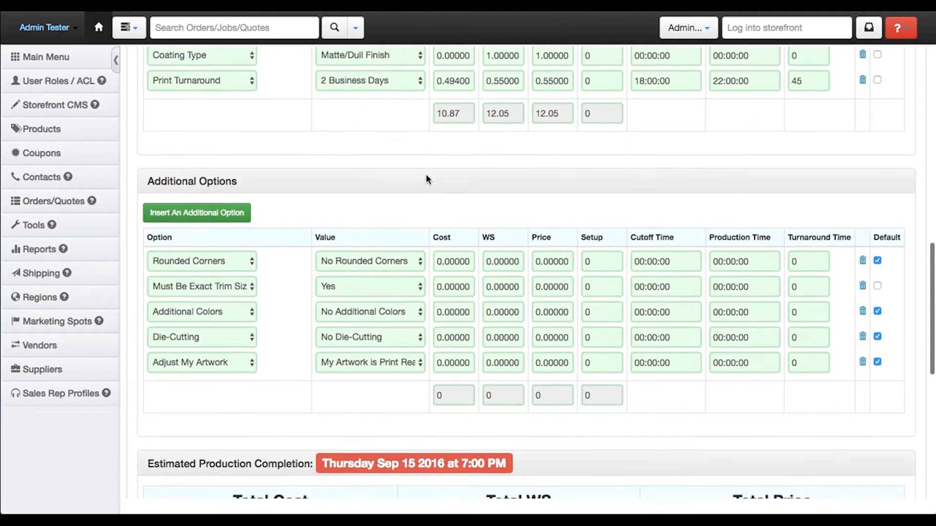
scroll(425, 174, "up", 4)
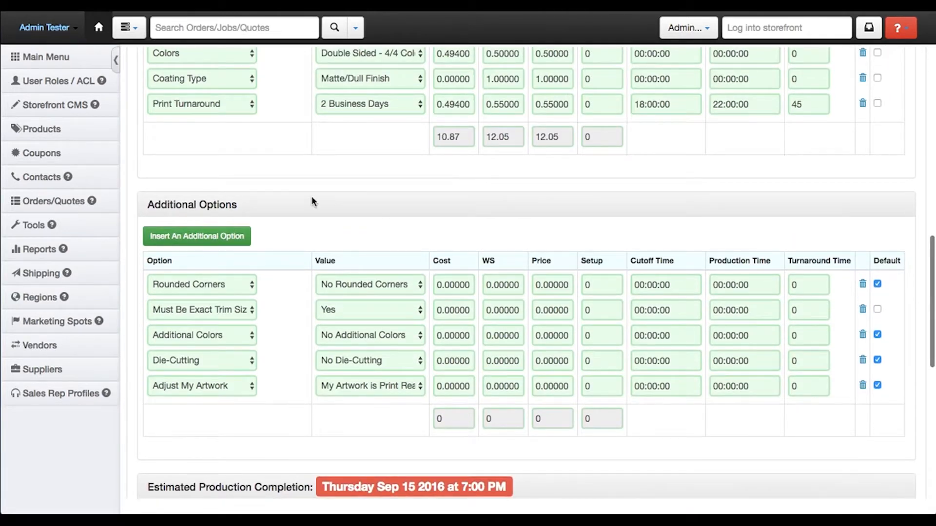
scroll(312, 199, "up", 5)
scroll(312, 200, "down", 5)
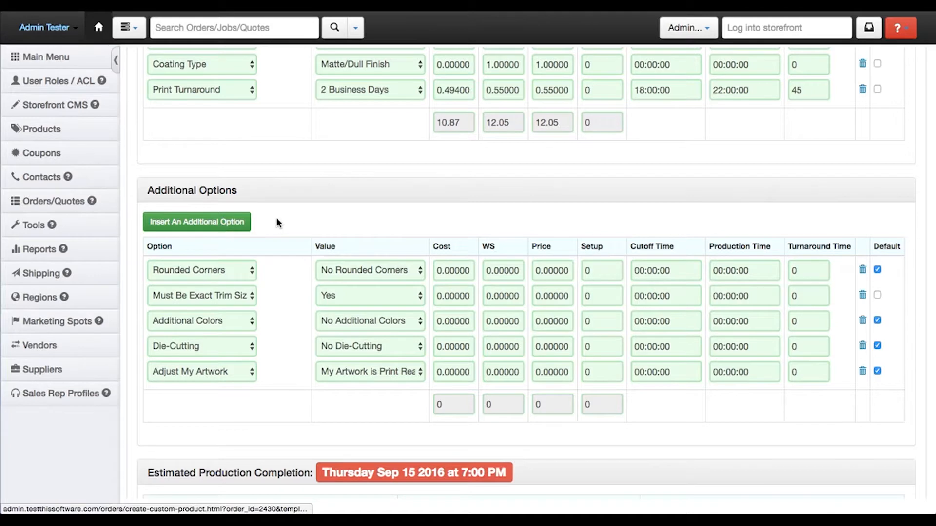
scroll(277, 219, "up", 1)
scroll(277, 222, "down", 1)
Add a Numbering additional option to the custom product with the value Yes Numbering
left_click(224, 222)
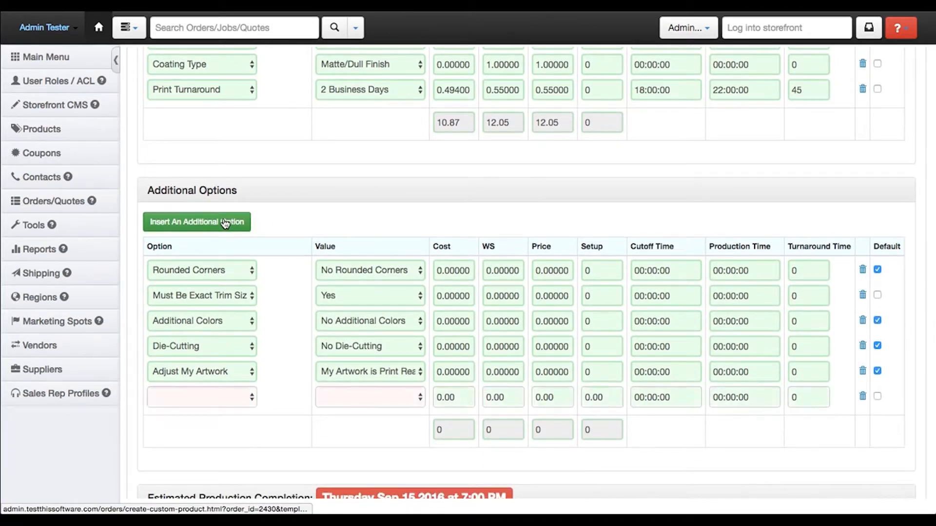
scroll(247, 397, "down", 2)
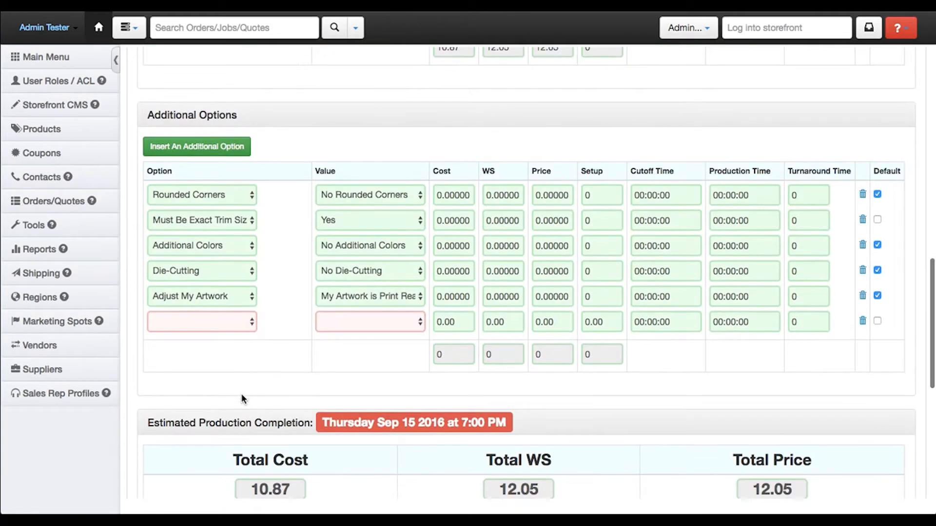
left_click(244, 321)
scroll(228, 352, "down", 5)
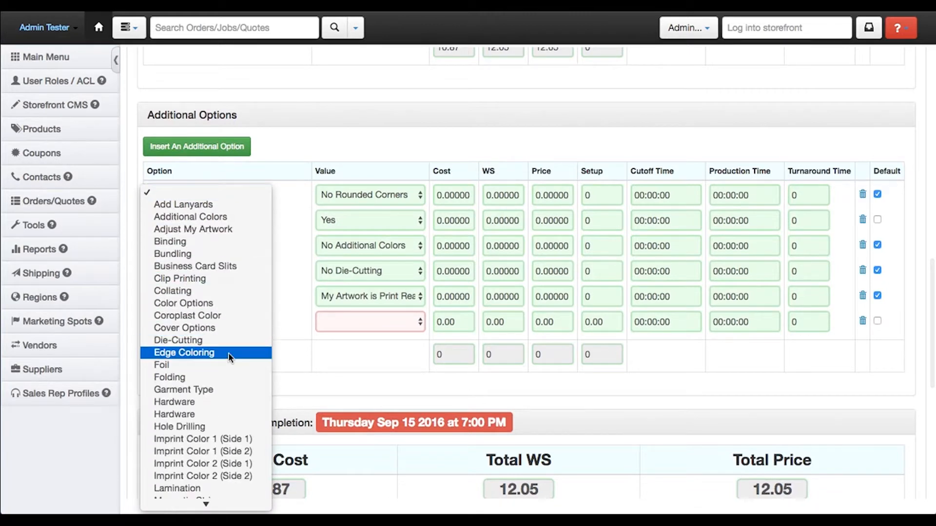
scroll(229, 357, "down", 5)
scroll(228, 357, "down", 5)
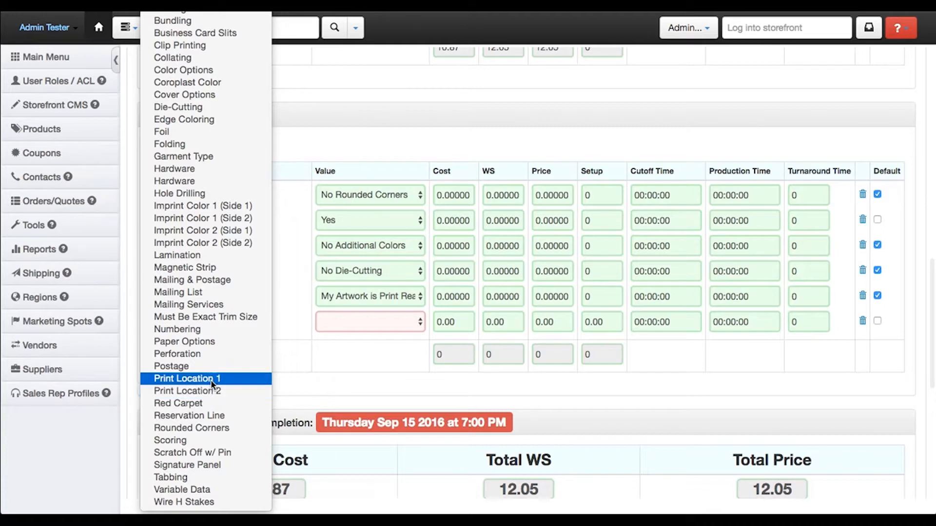
left_click(207, 332)
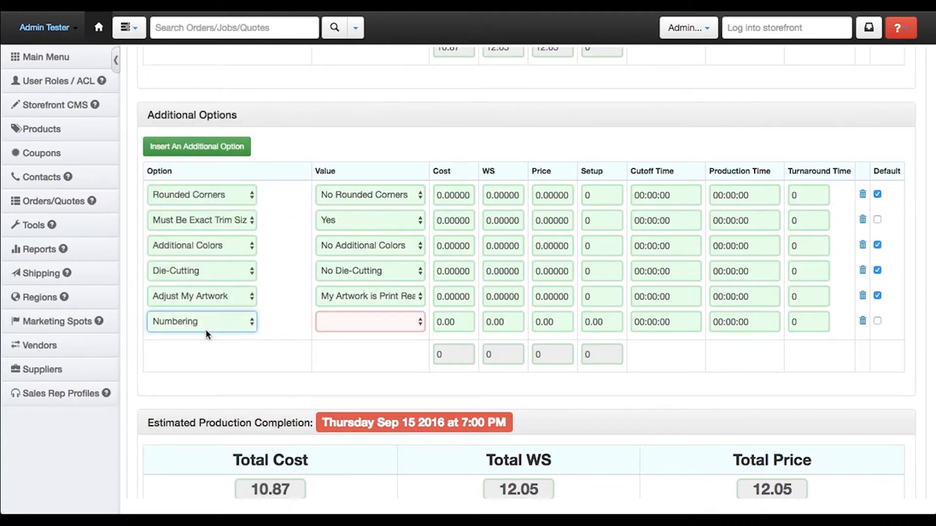
left_click(376, 318)
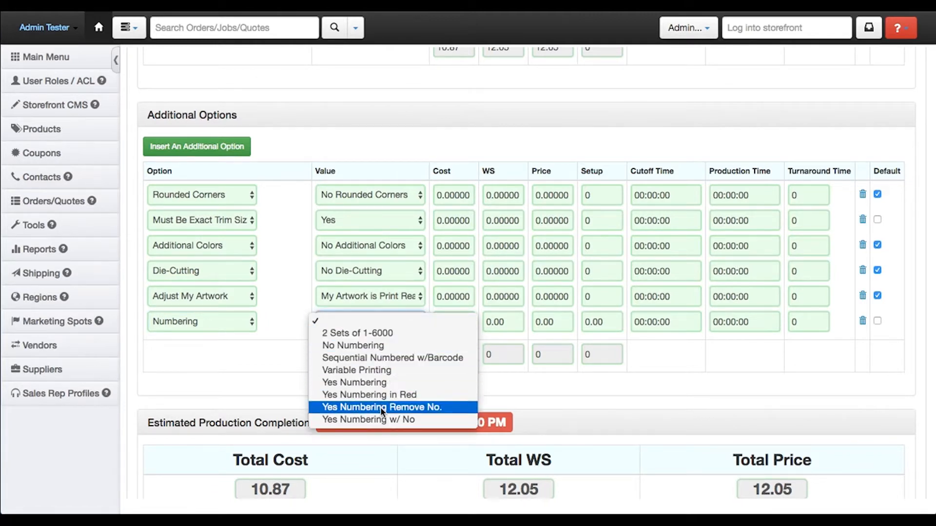
left_click(380, 383)
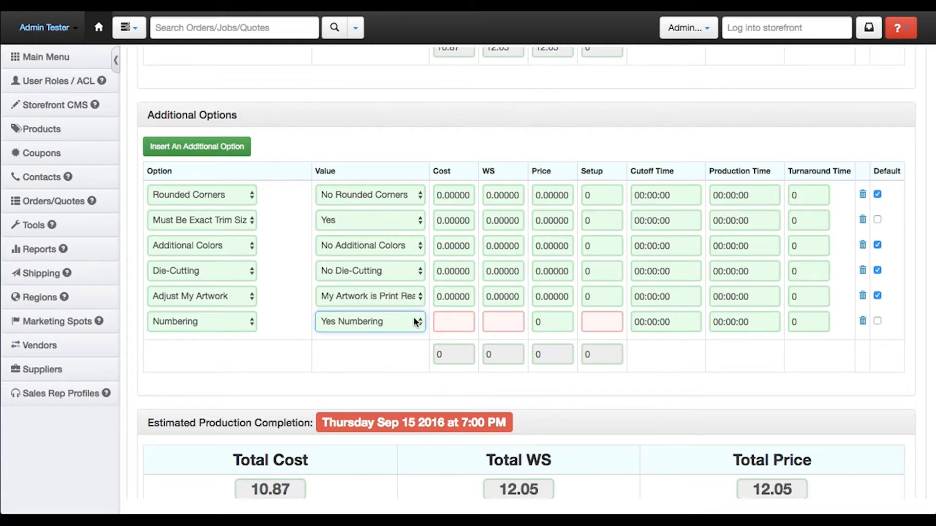
Set the Numbering option's cost to 50, its WS amount to 0 and its setup charge to 0
left_click(457, 320)
type("50")
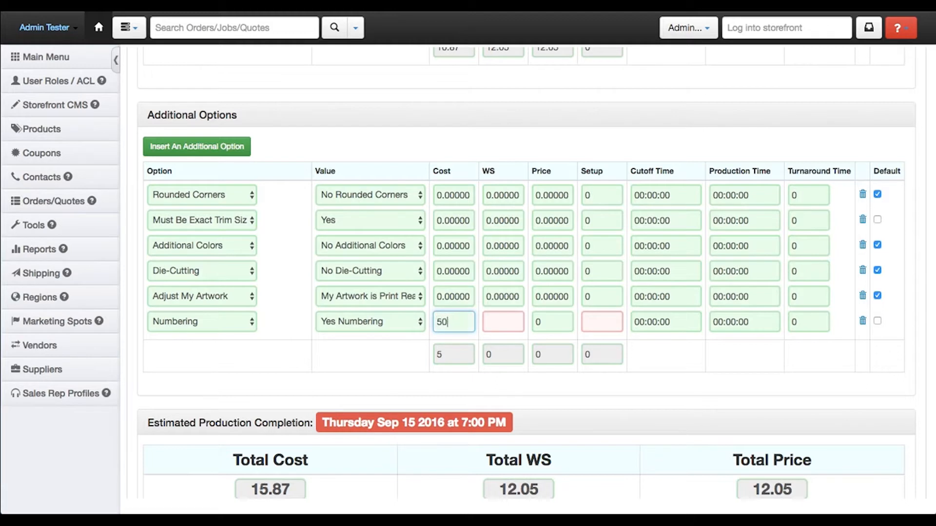
left_click(498, 322)
type("0")
left_click(613, 320)
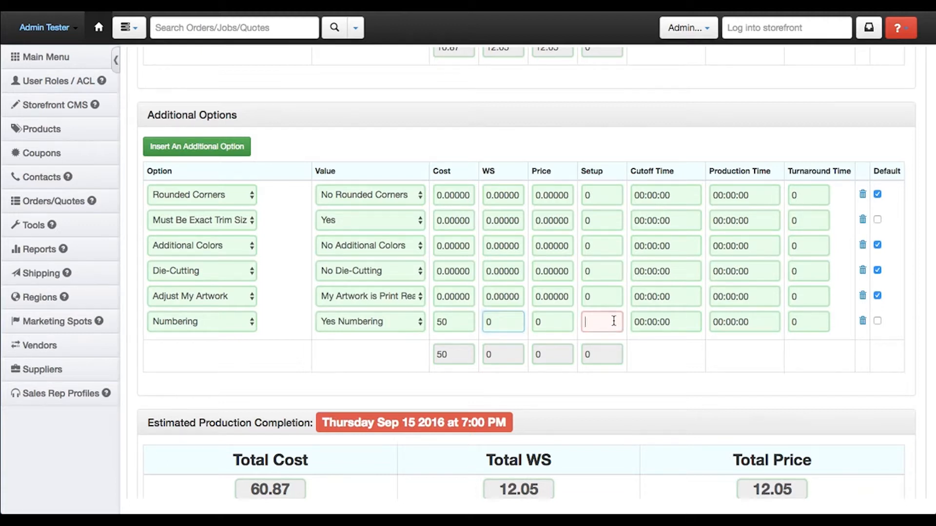
type("0")
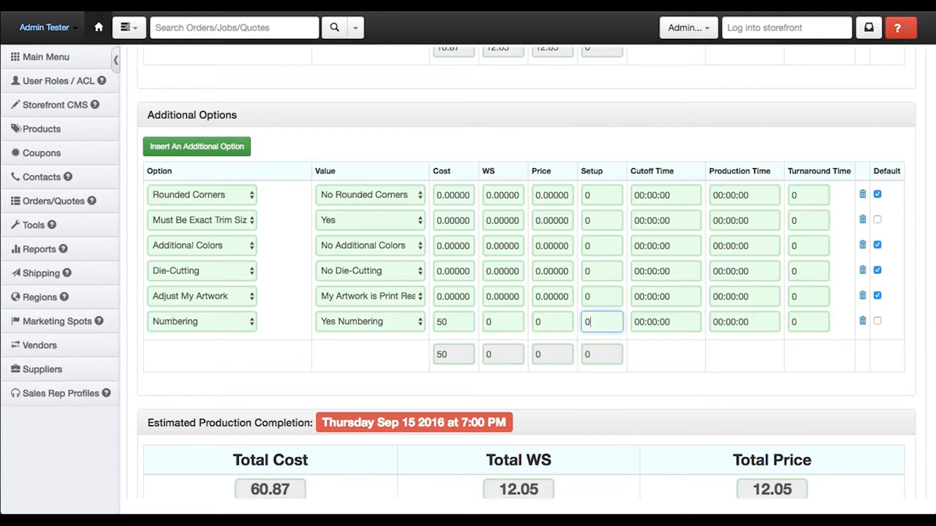
left_click(692, 353)
Set the Adjust My Artwork option's turnaround time to 24 and check the estimated production completion date
left_click(806, 297)
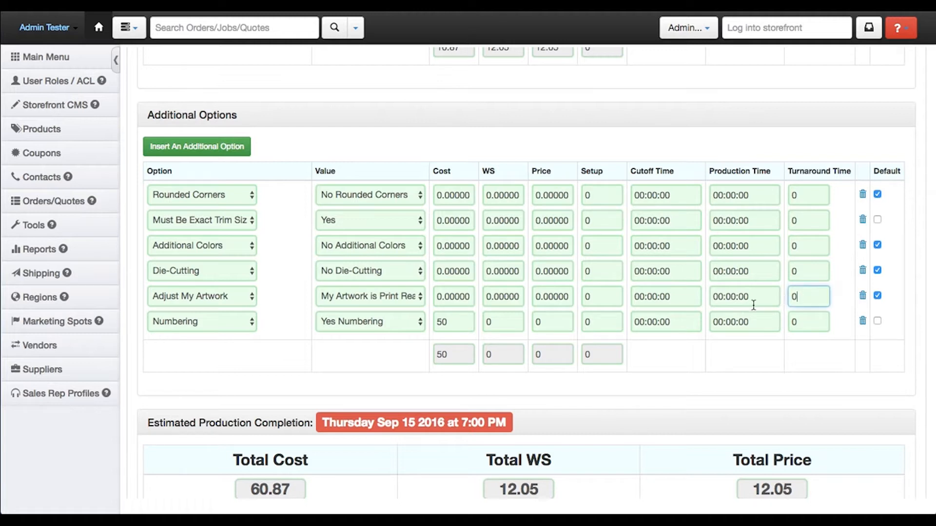
key("BackSpace")
type("24")
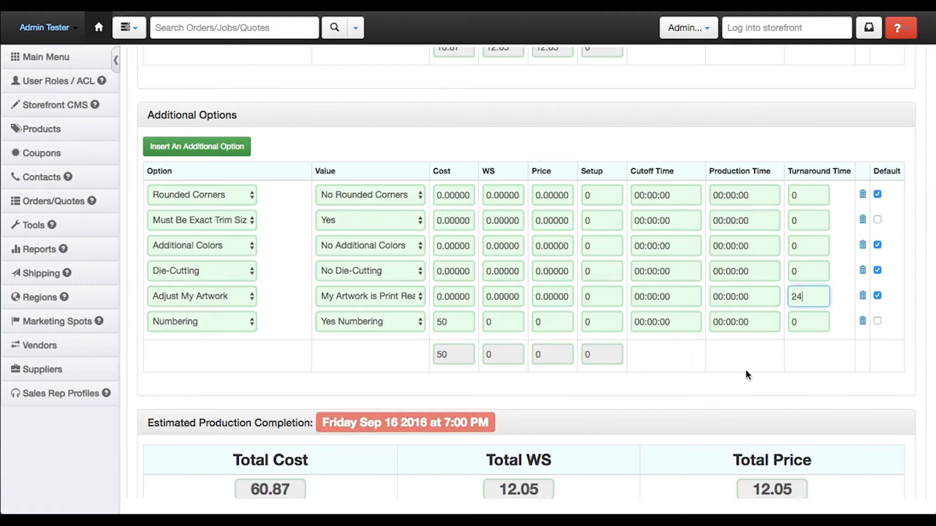
left_click(741, 380)
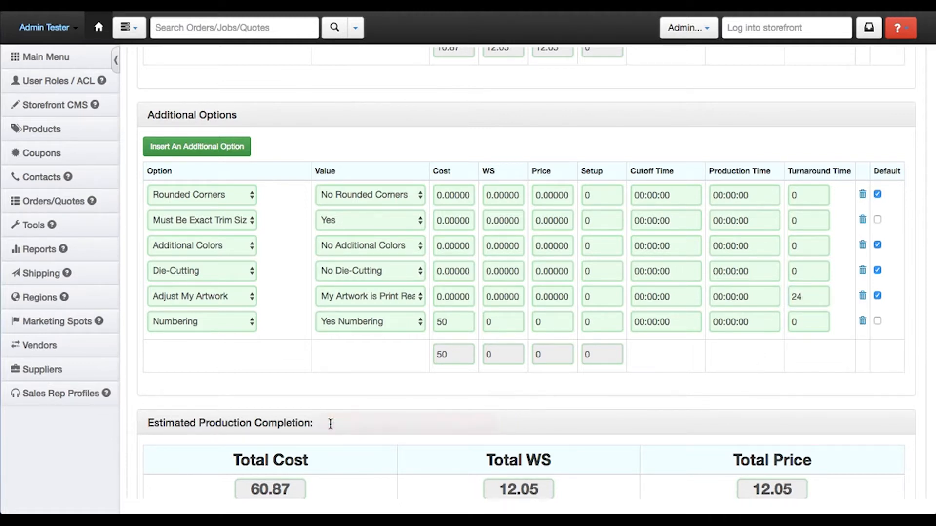
left_click_drag(332, 424, 411, 420)
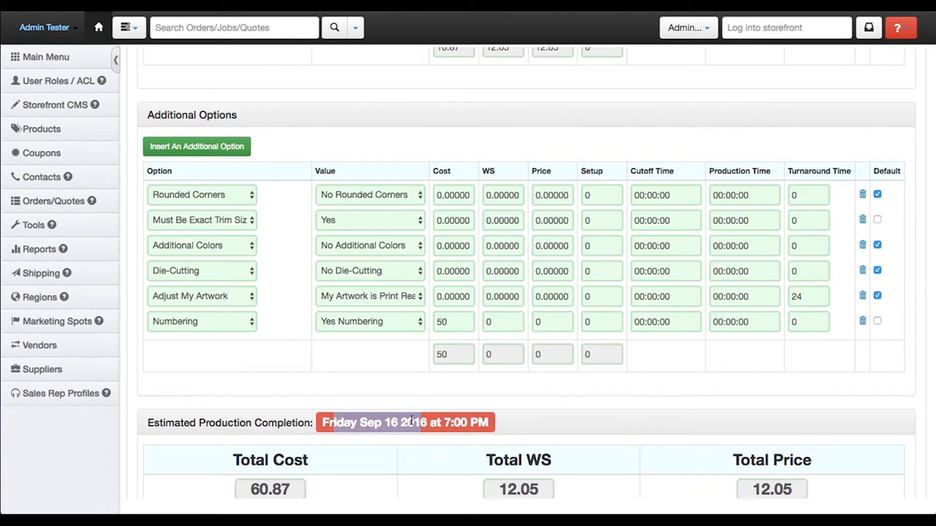
Reset the Adjust My Artwork option's turnaround time to 0
left_click_drag(805, 296, 775, 296)
key("BackSpace")
left_click(670, 392)
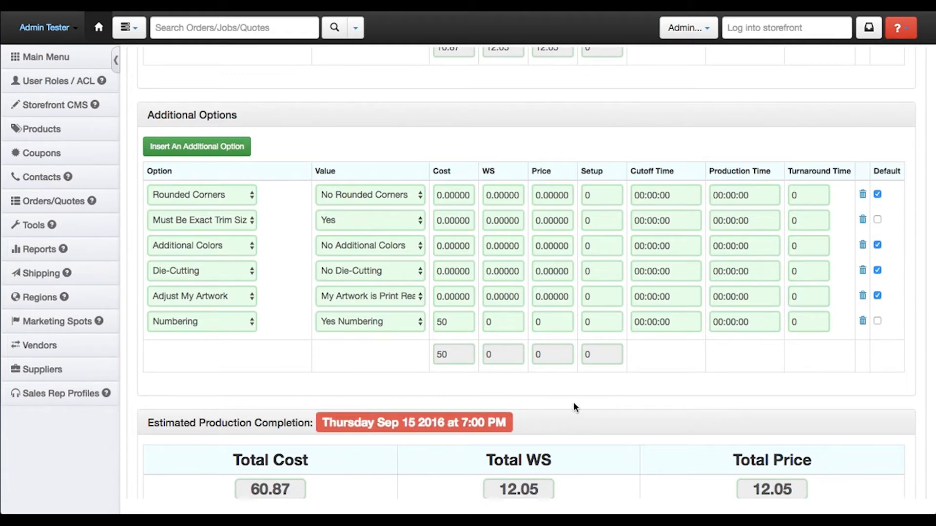
Create the custom product without forcing a shipping recalculation and return to the edit job page
scroll(577, 397, "down", 5)
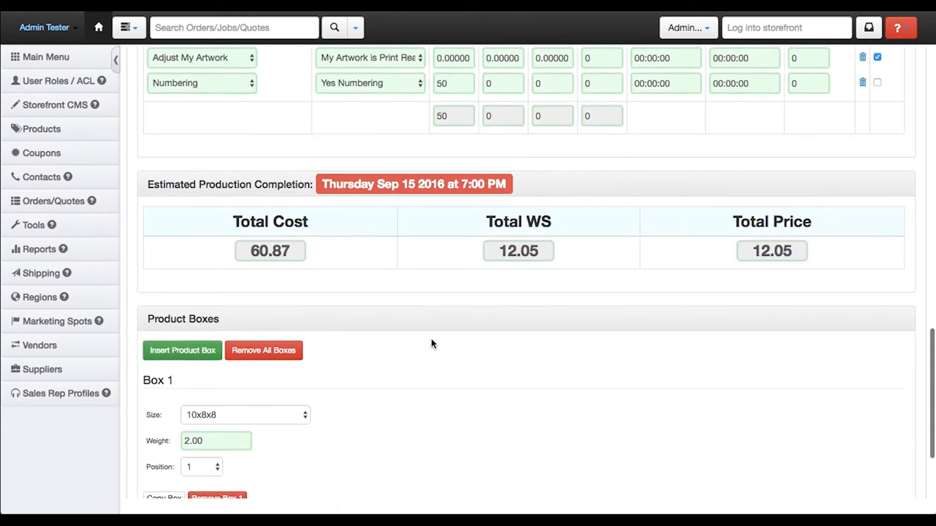
scroll(431, 344, "down", 3)
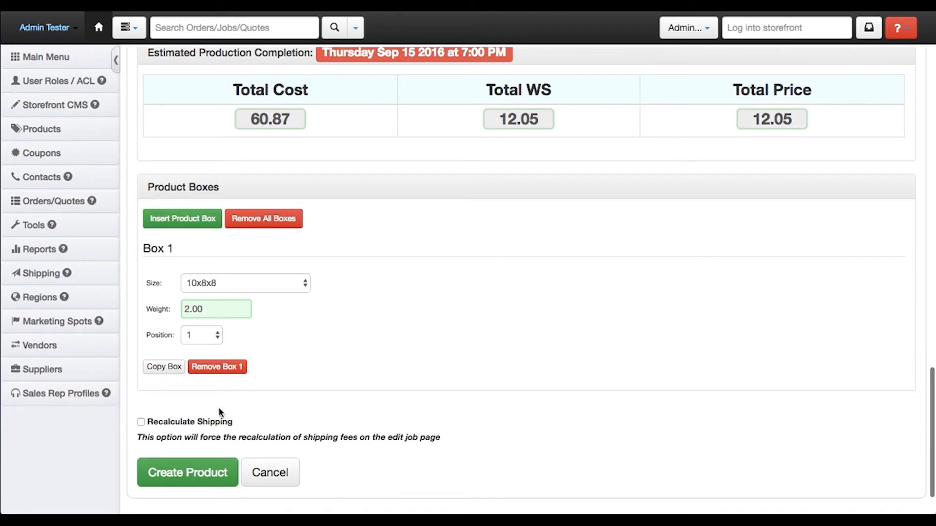
left_click(200, 476)
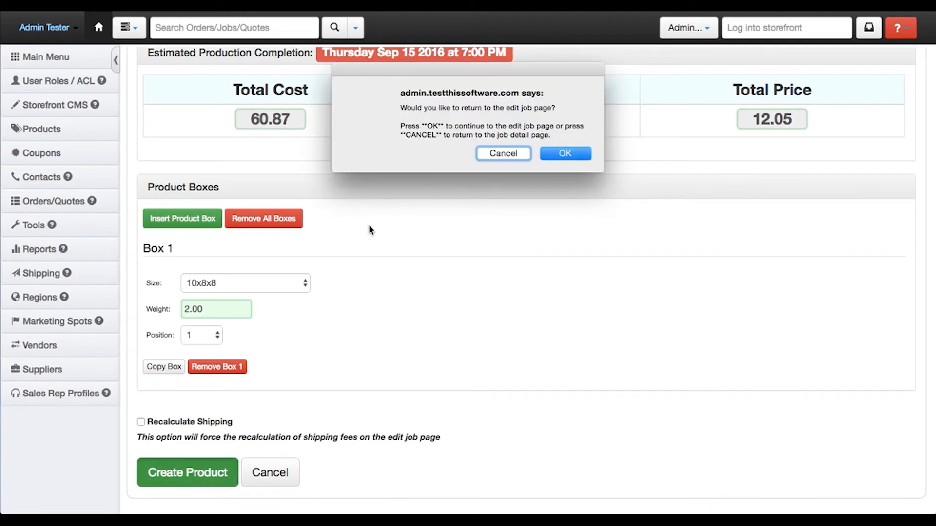
left_click(567, 155)
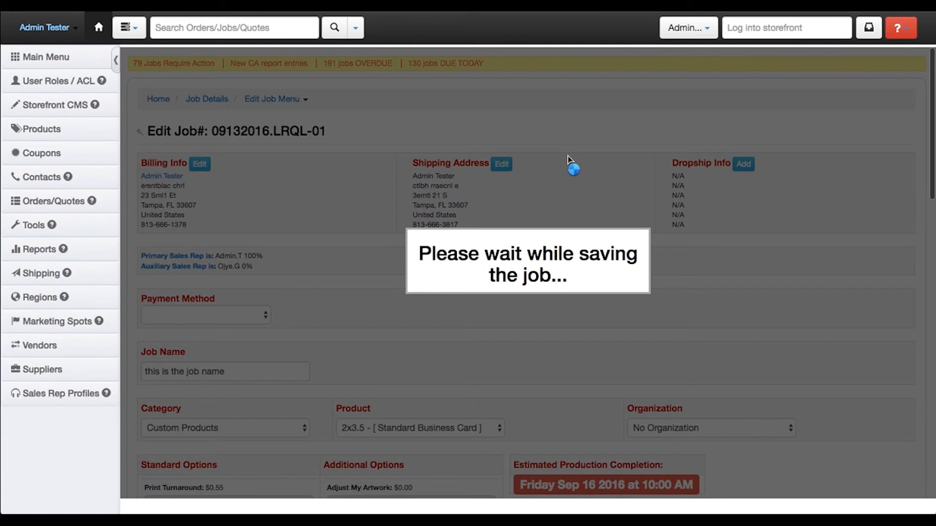
Examine the job's custom product options, including Numbering, along with its shipping choices and cost totals
scroll(331, 205, "down", 5)
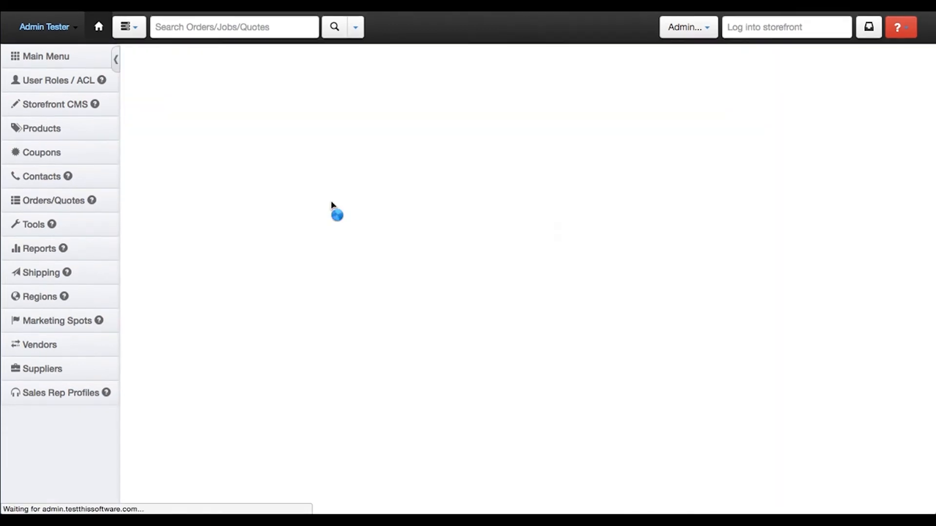
scroll(407, 220, "down", 6)
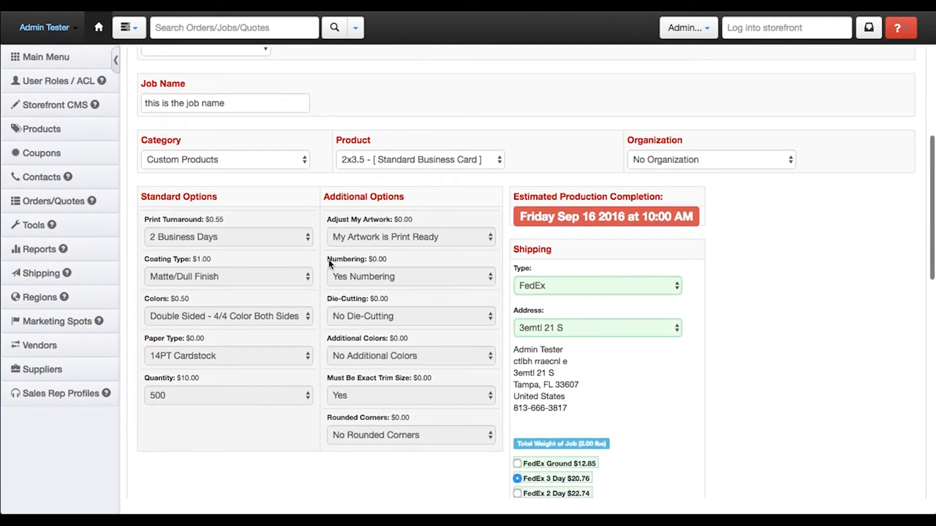
left_click_drag(397, 259, 320, 256)
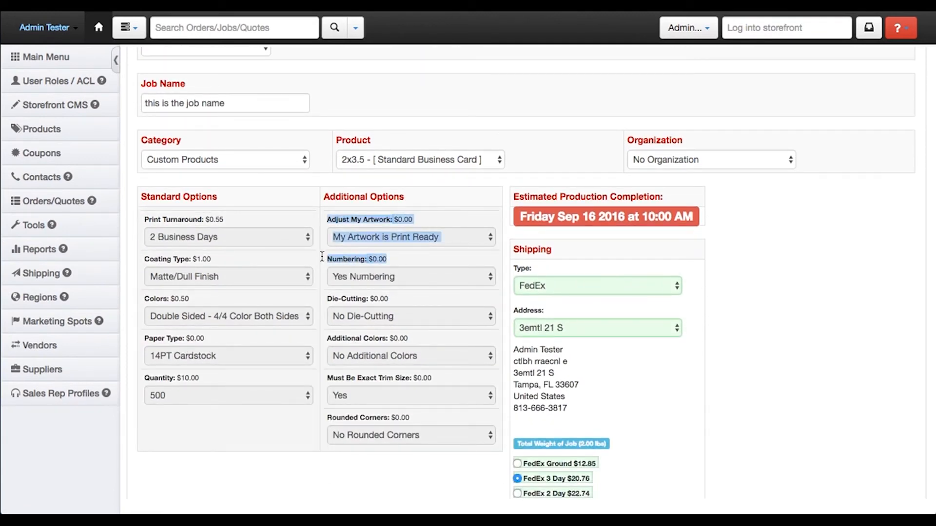
left_click(384, 256)
scroll(384, 257, "down", 2)
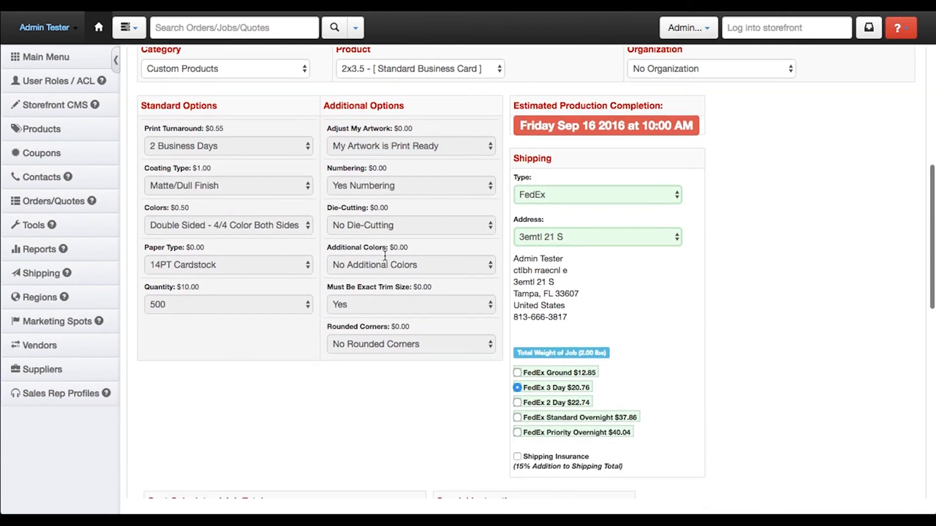
scroll(385, 257, "down", 8)
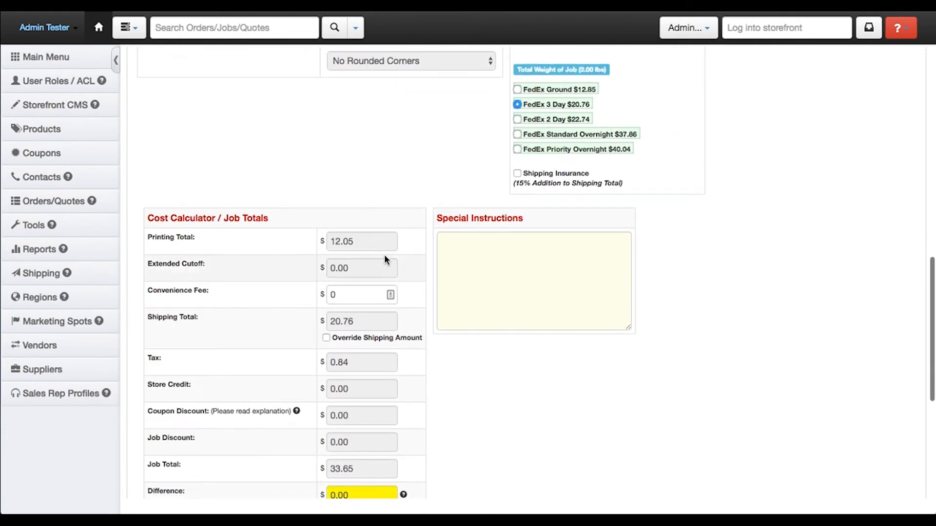
scroll(385, 257, "down", 3)
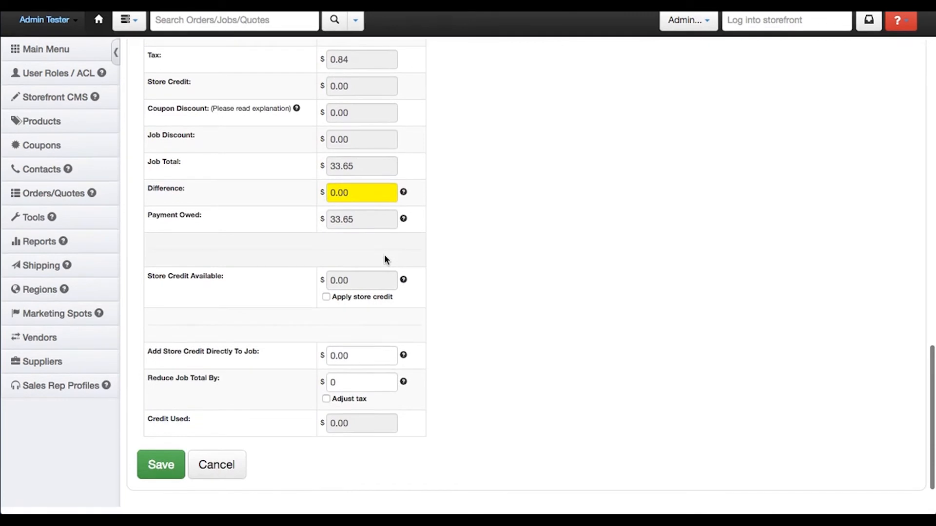
scroll(385, 258, "up", 10)
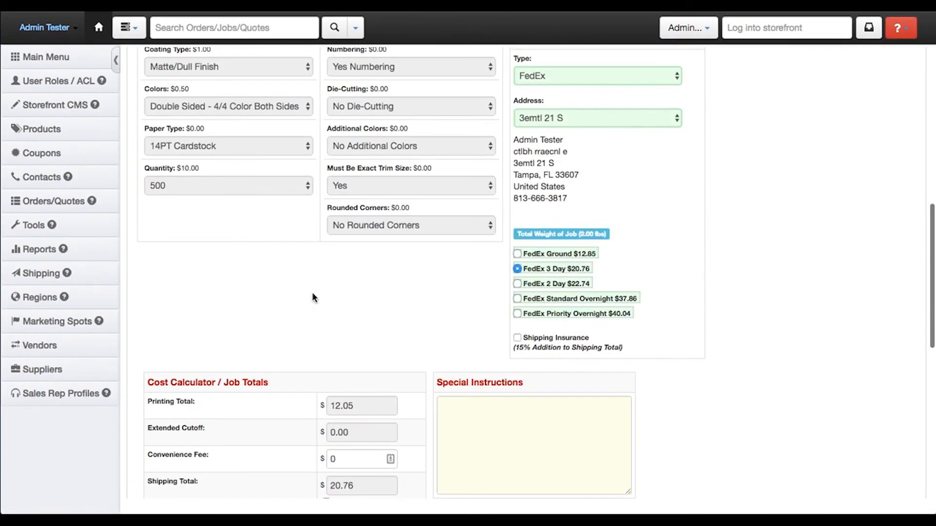
scroll(267, 326, "up", 2)
Save the job with its custom product and go to the job detail page
scroll(267, 326, "down", 12)
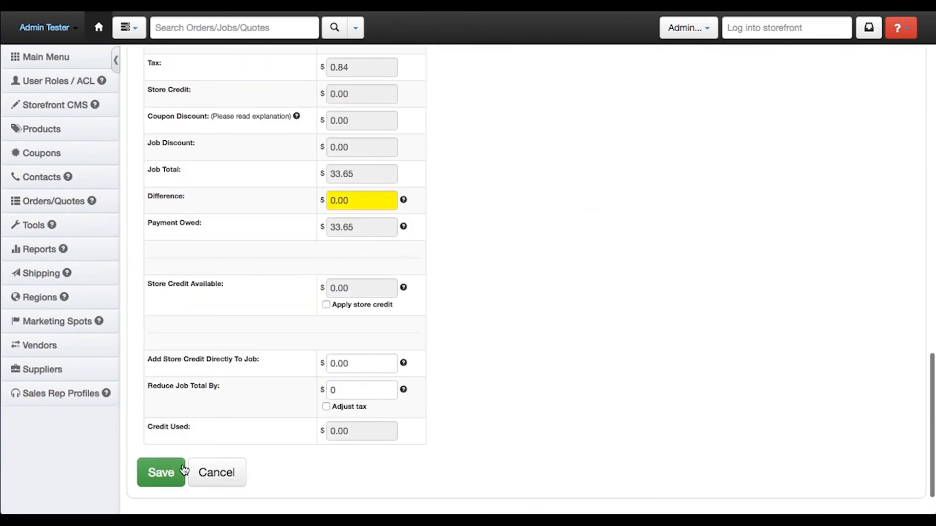
left_click(172, 470)
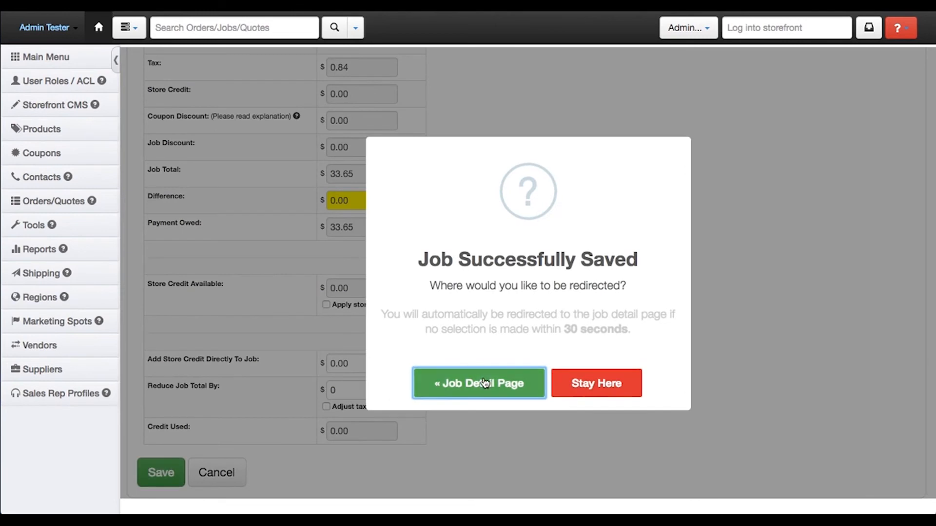
left_click(507, 393)
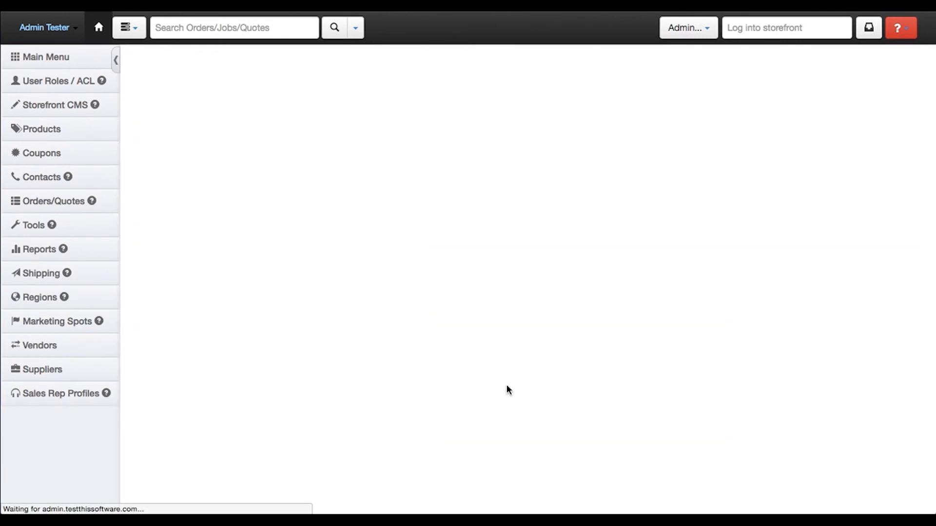
Expand the job item's default option values and check the Numbering entry, cost summary and remaining customer balance
scroll(503, 296, "down", 5)
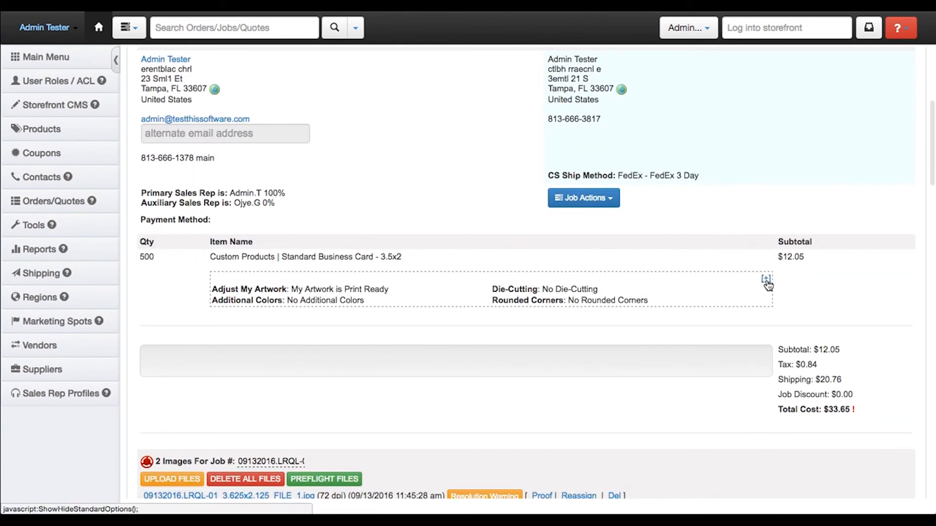
left_click(766, 281)
scroll(663, 290, "down", 1)
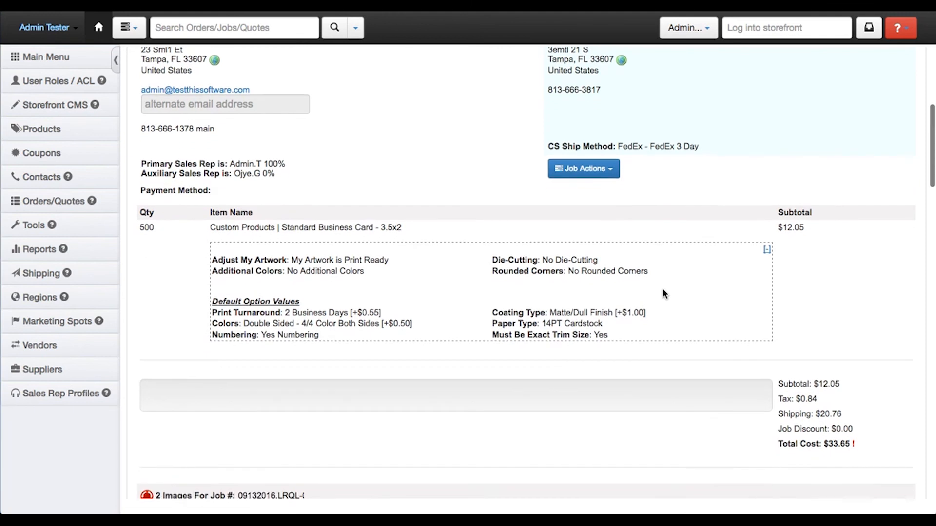
left_click_drag(320, 321, 212, 322)
left_click(279, 323)
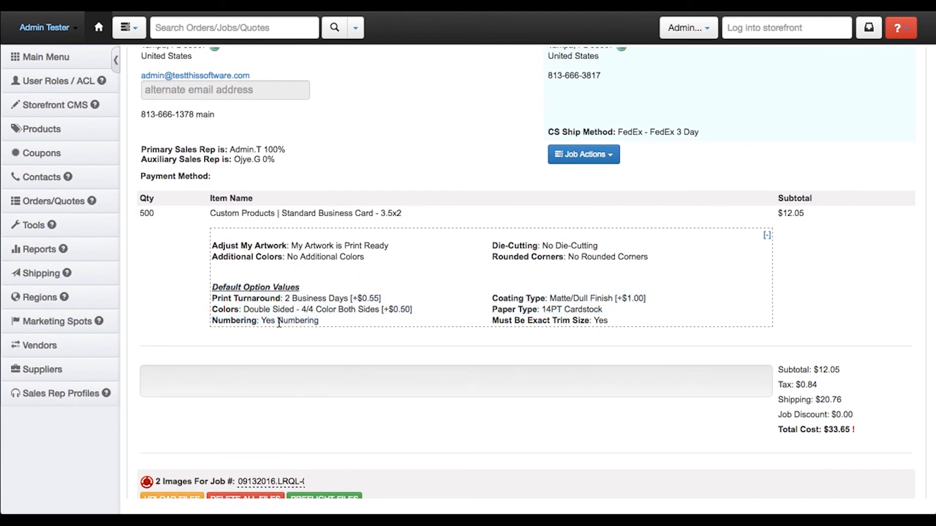
scroll(457, 289, "up", 7)
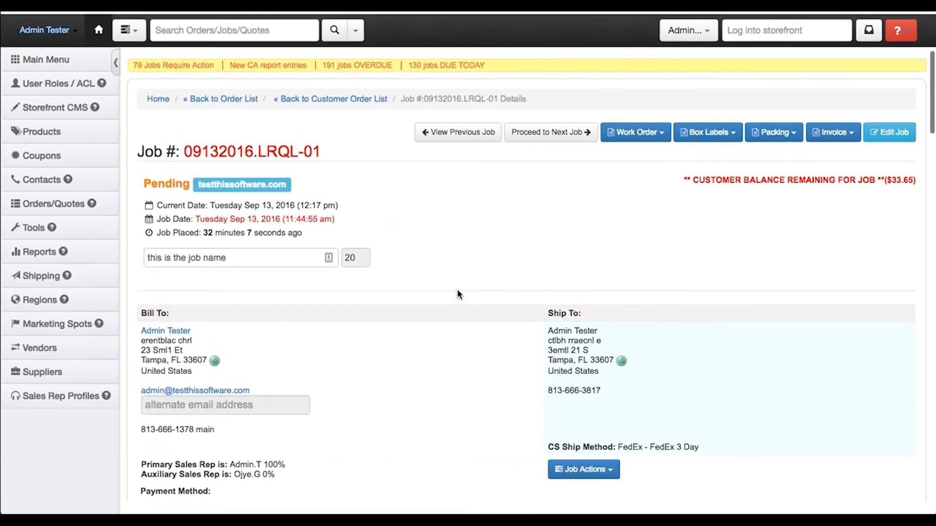